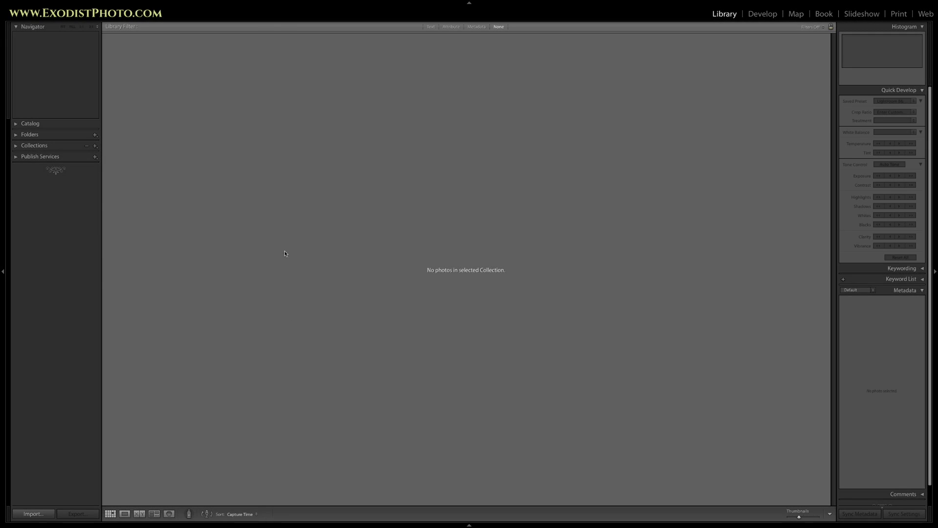
Step: Open the Tethered Capture Settings dialog from File > Tethered Capture > Start Tethered Capture
mouse_move(148, 3)
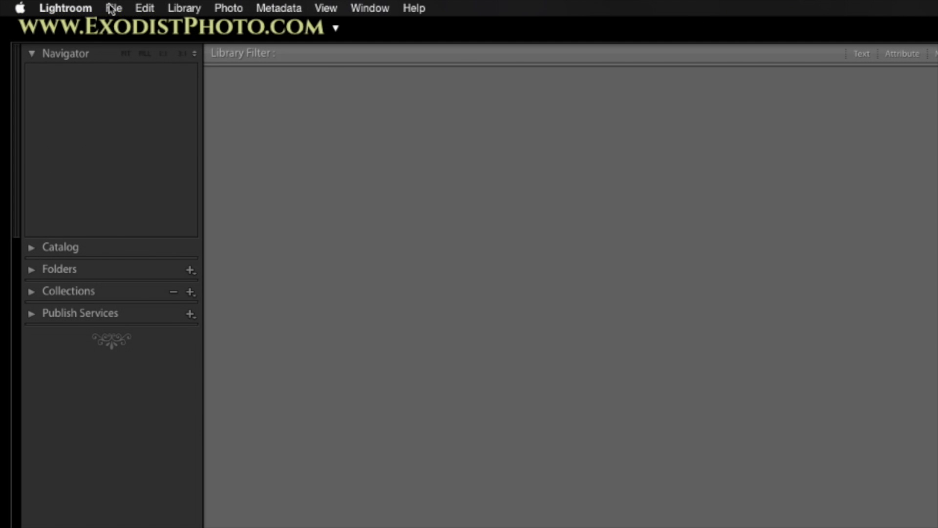
click(111, 8)
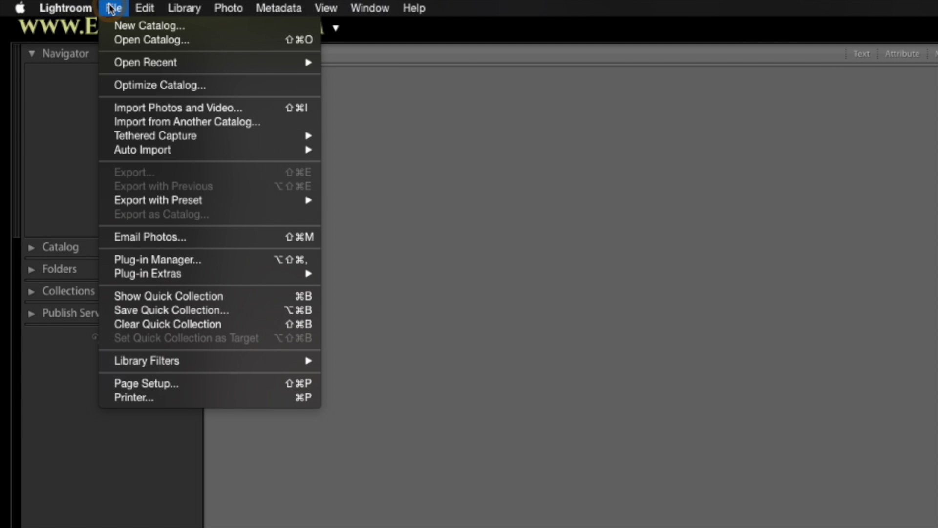
mouse_move(152, 139)
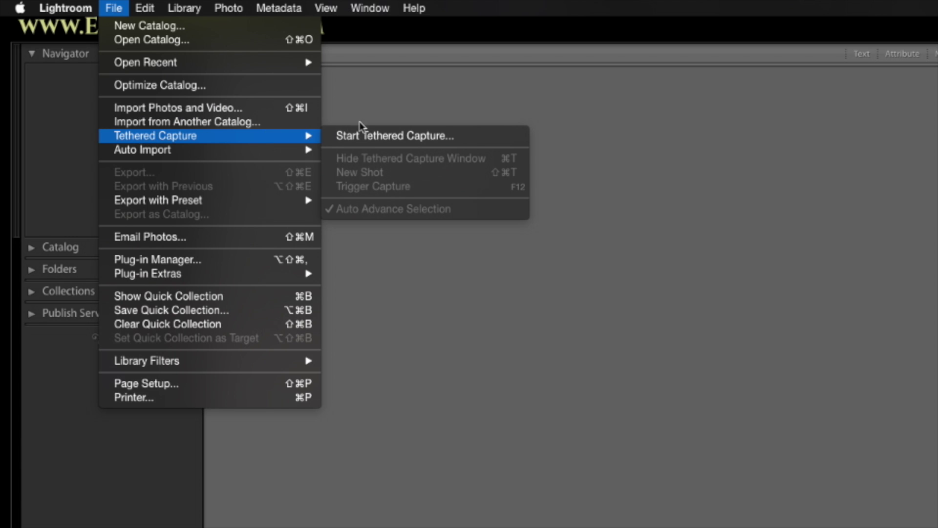
click(388, 139)
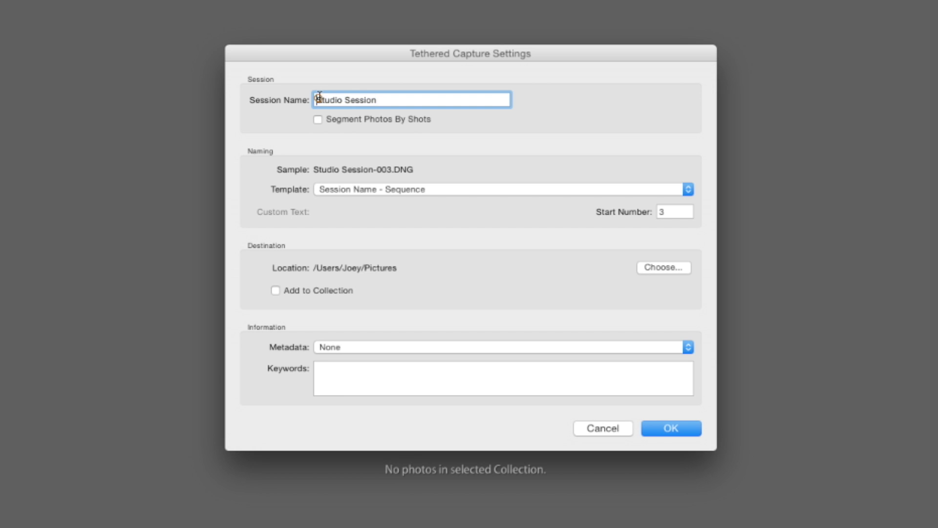
Step: Name the session 'Tutorial Studio Session' with the Session Name - Sequence template and start number 1
text(Tutorial)
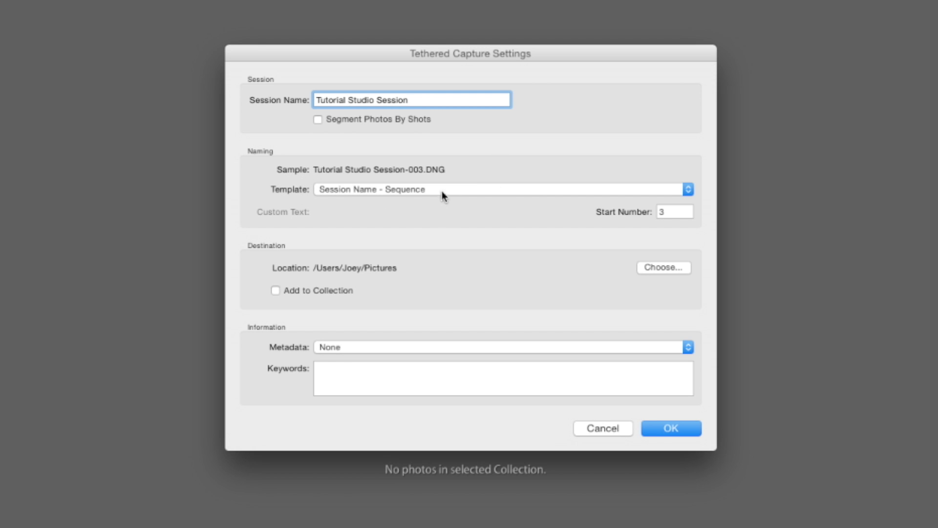
click(479, 189)
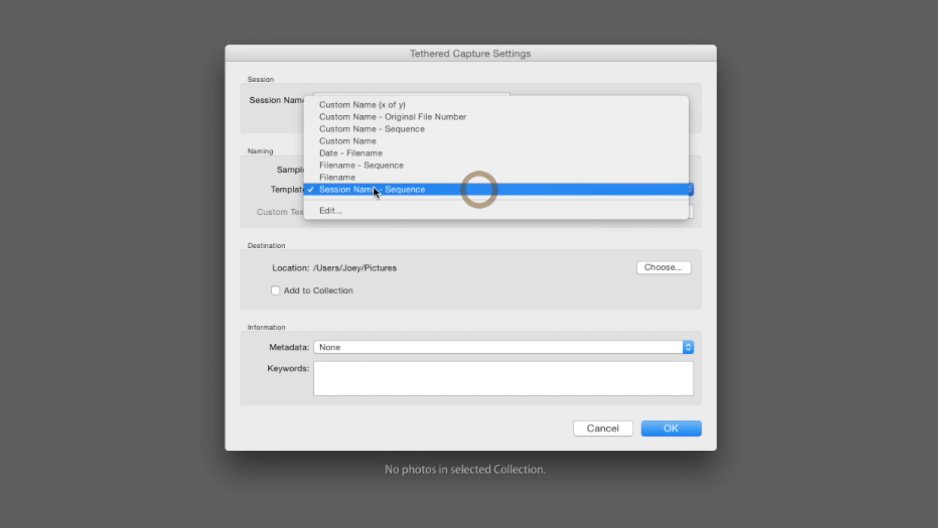
click(470, 237)
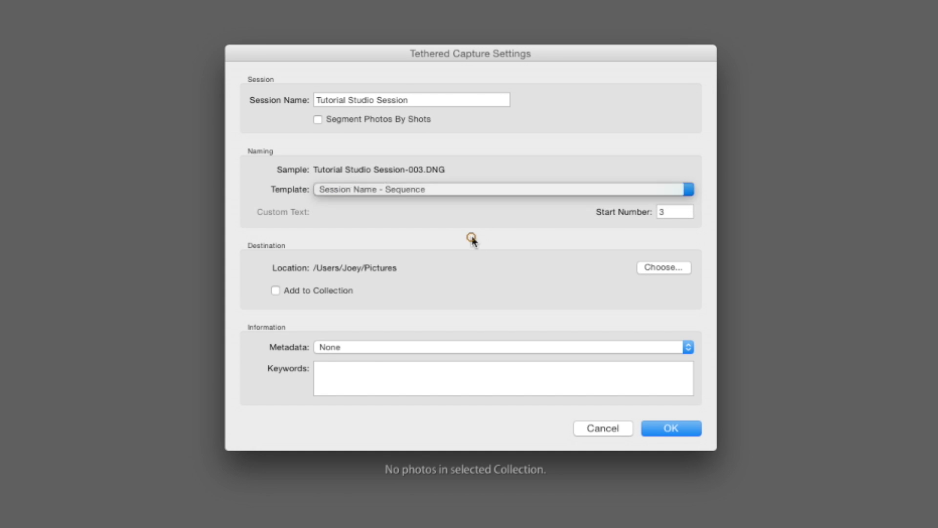
click(677, 210)
text(0)
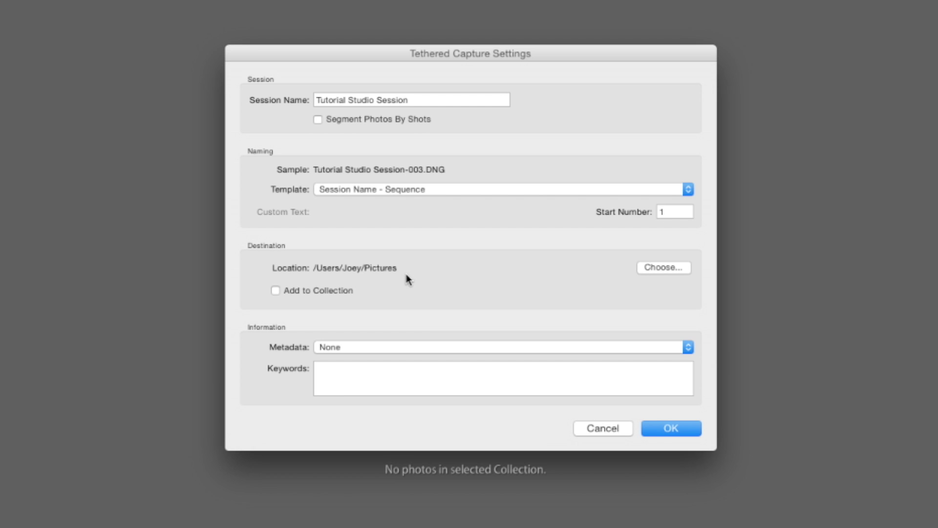
click(658, 268)
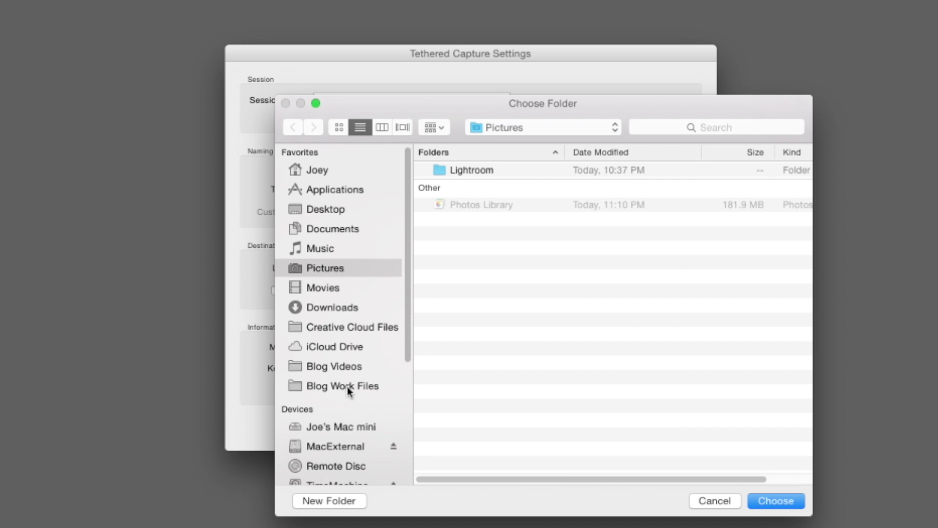
Step: Choose the ExodistPhotography folder on the MacExternal drive as the capture destination
scroll(349, 390, down, 5)
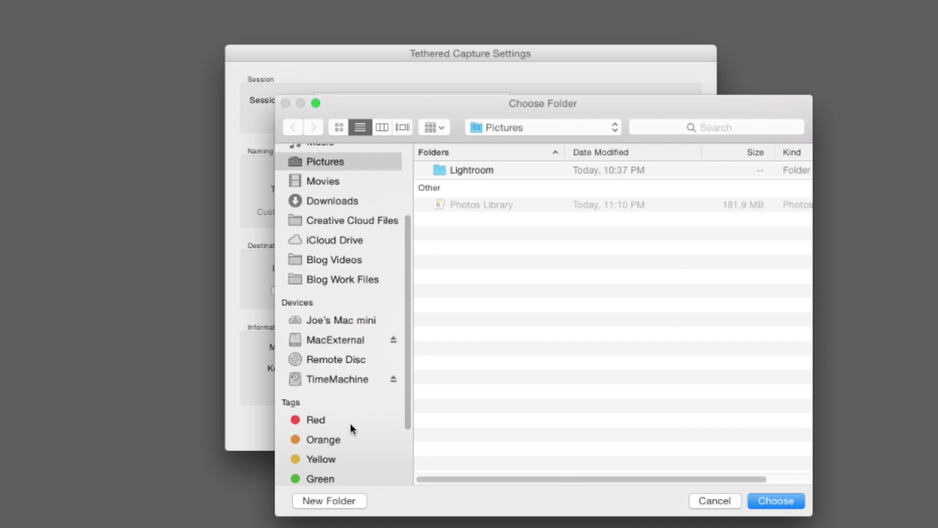
click(333, 339)
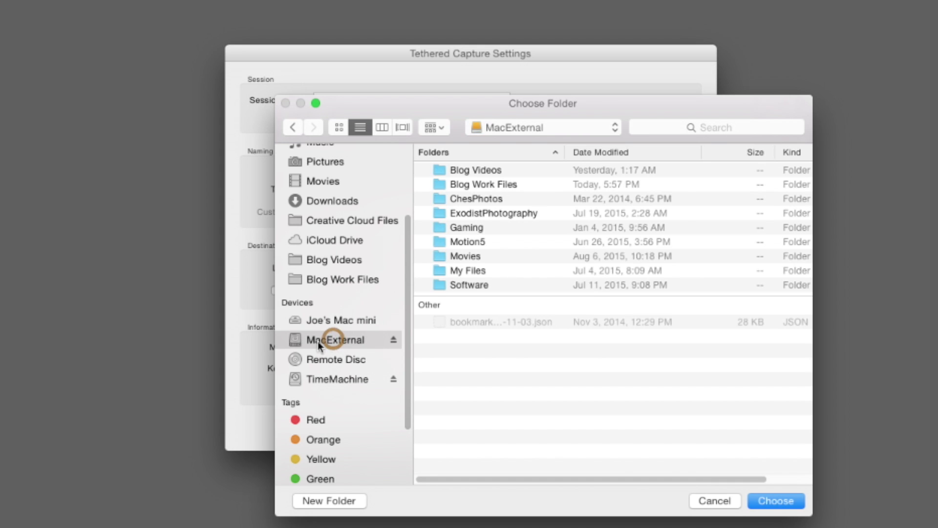
double_click(492, 213)
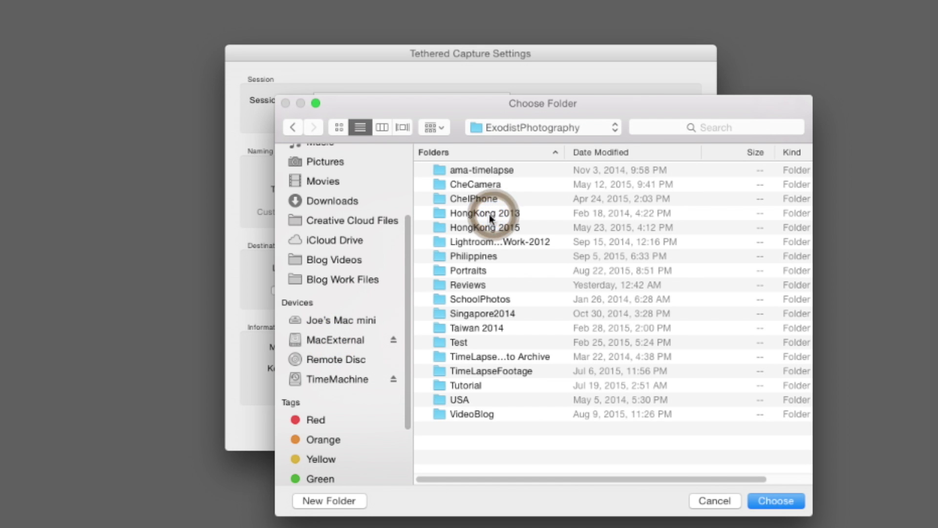
click(791, 503)
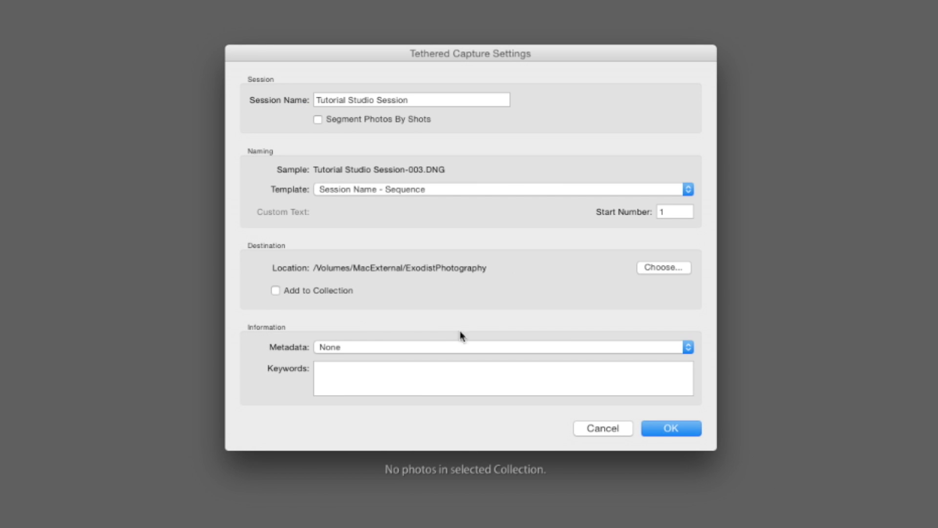
Step: Turn off Add to Collection, leave metadata preset at None, and add the keyword 'Tutorial'
click(274, 292)
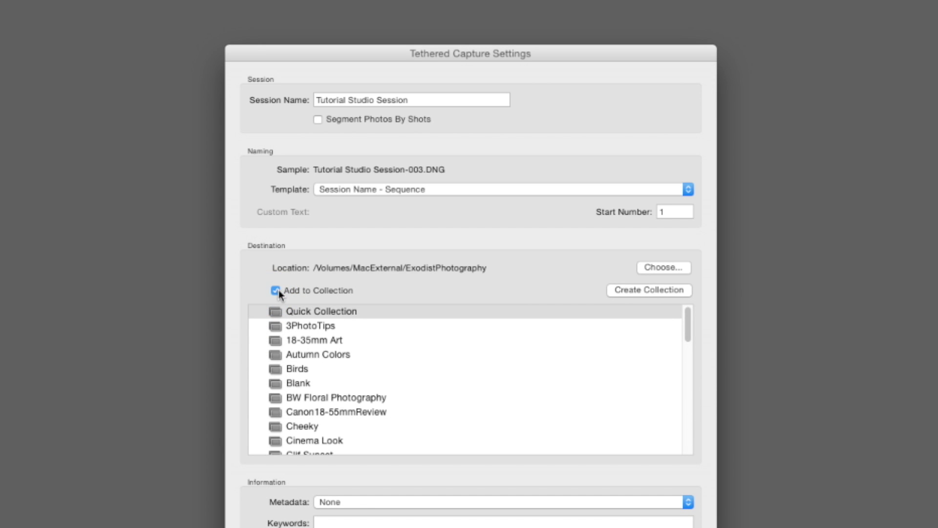
click(278, 290)
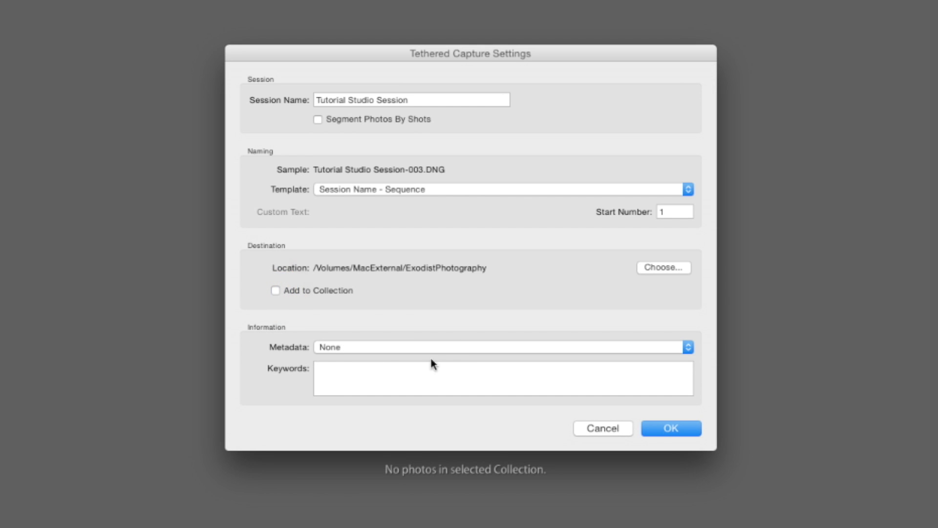
click(365, 348)
click(364, 348)
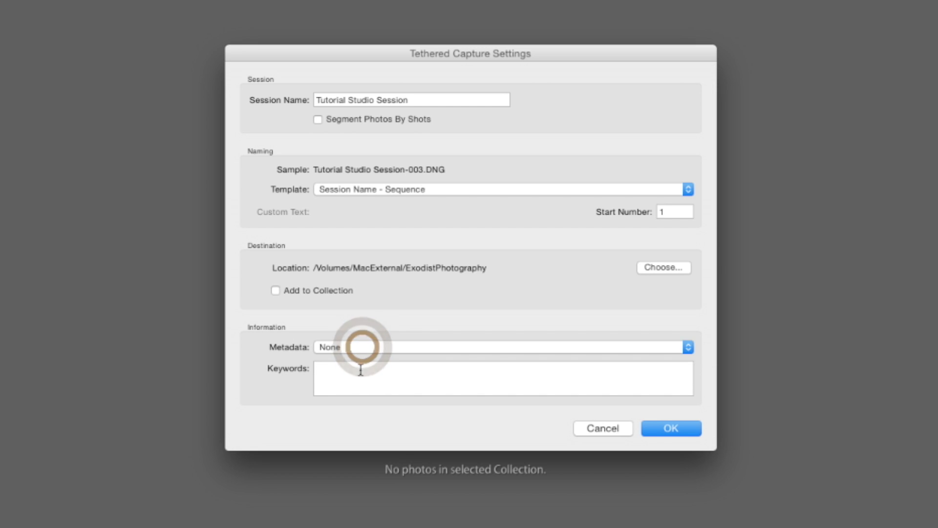
click(341, 374)
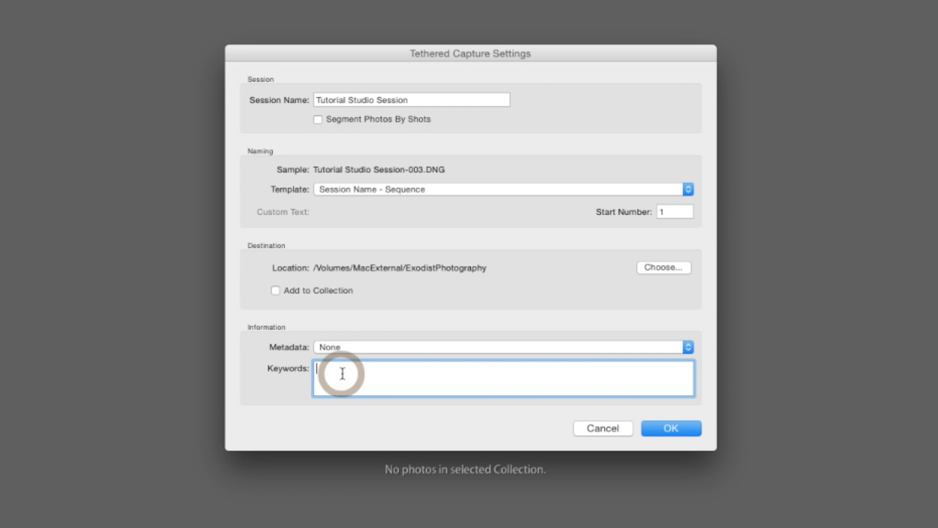
text(Tutorial Test)
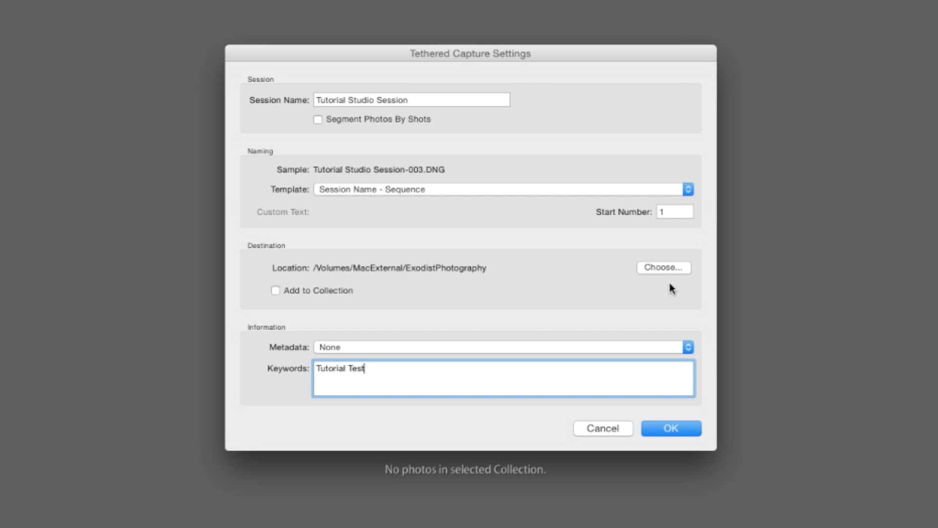
Step: Set the destination to the Portraits folder and start the tethered session
click(675, 269)
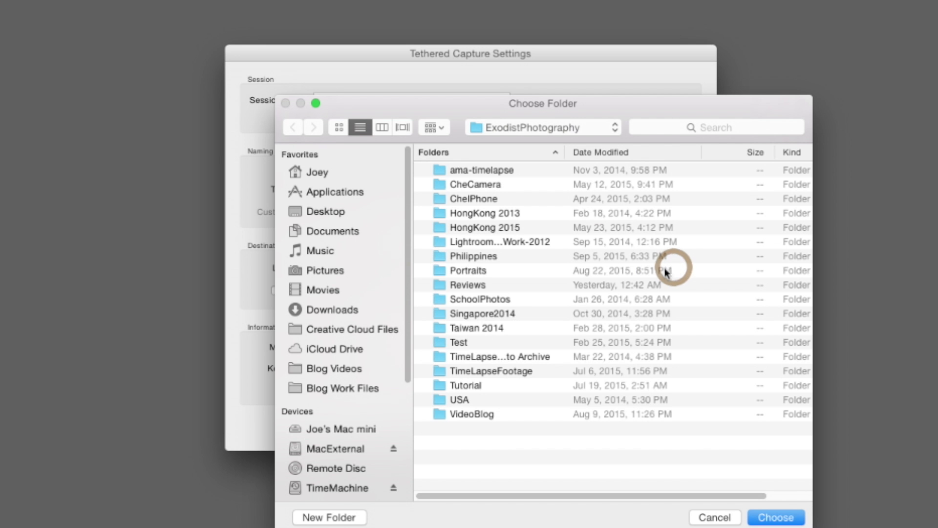
double_click(442, 268)
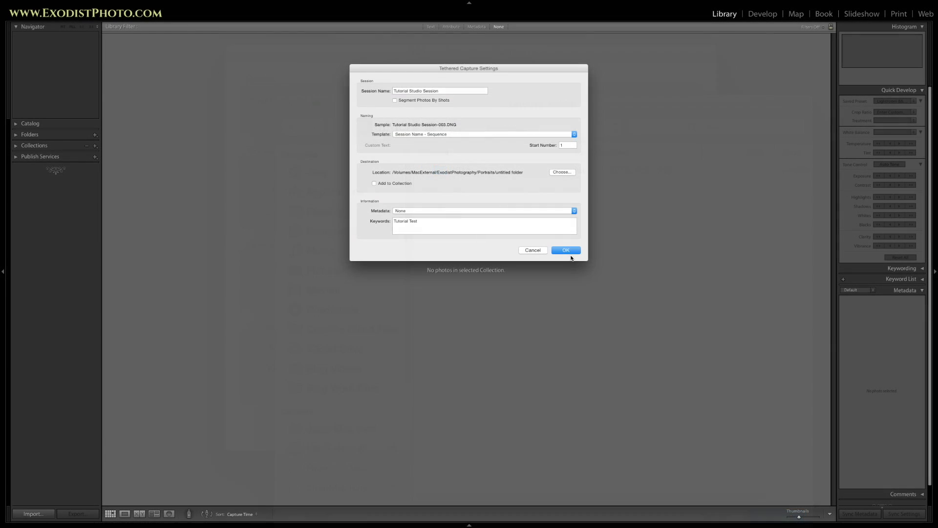
click(574, 251)
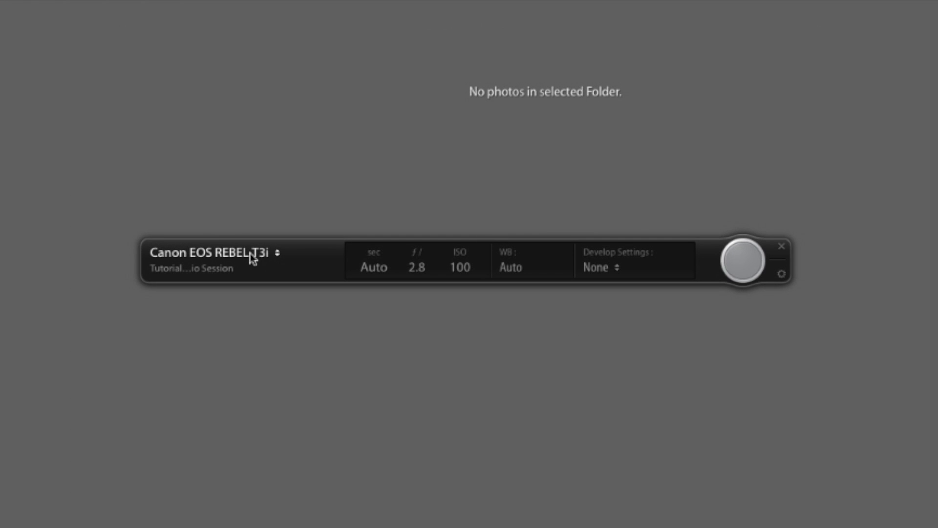
click(272, 255)
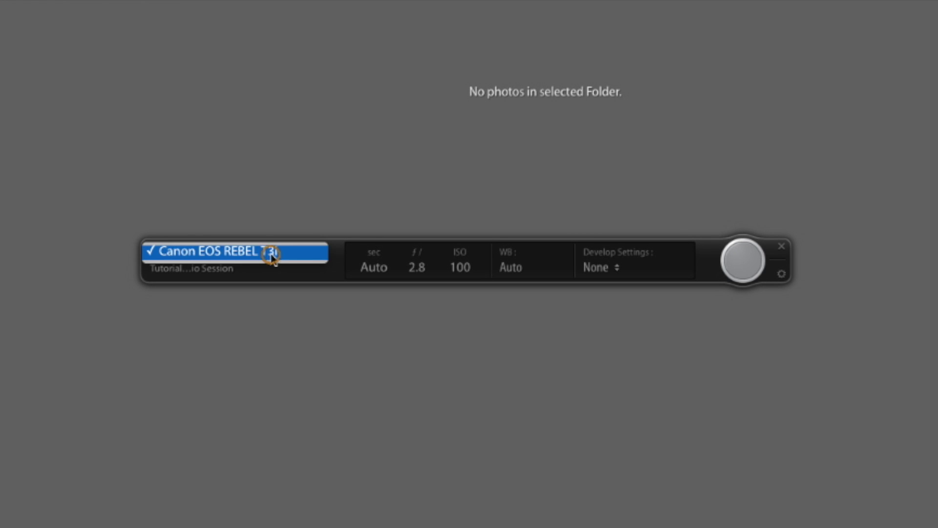
click(273, 324)
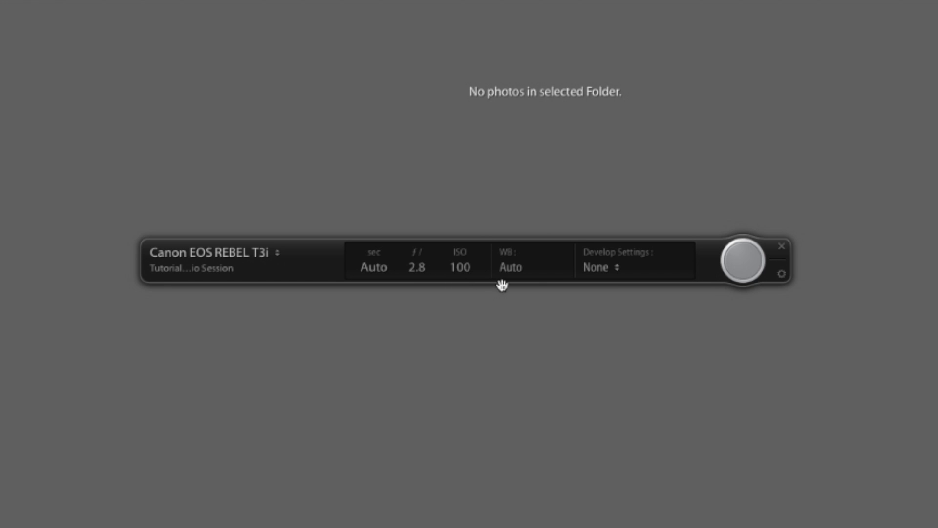
click(614, 269)
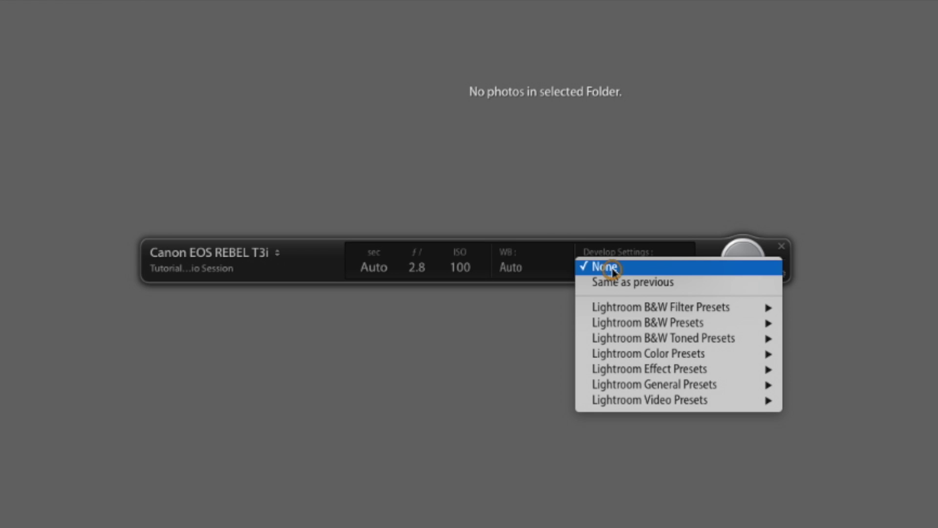
mouse_move(649, 309)
click(464, 338)
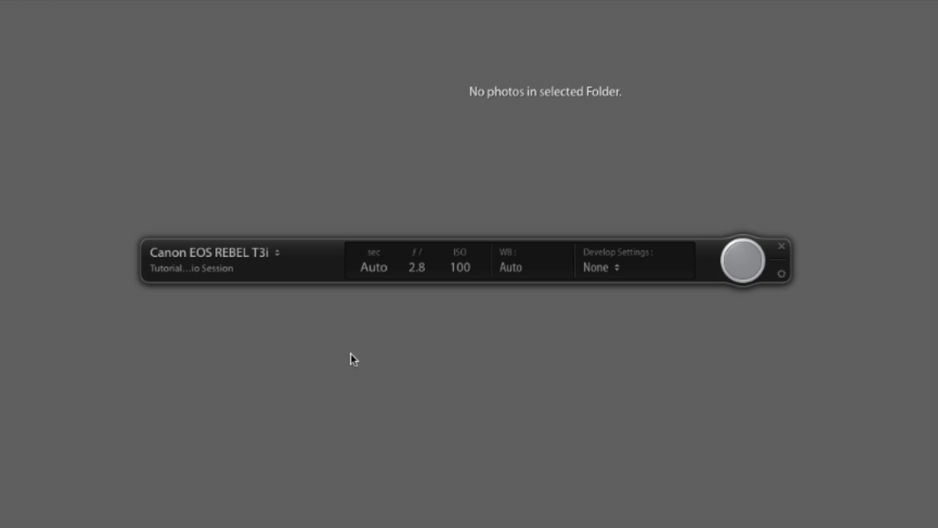
click(190, 274)
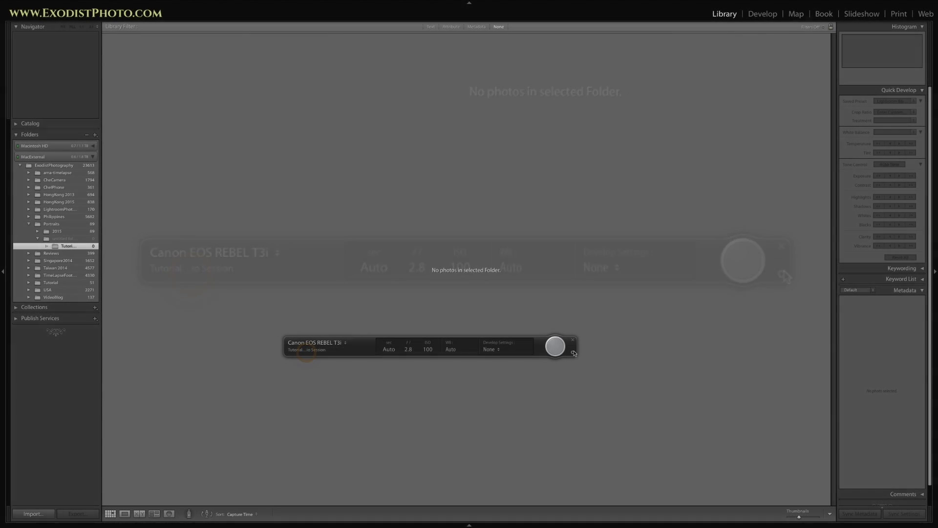
click(573, 354)
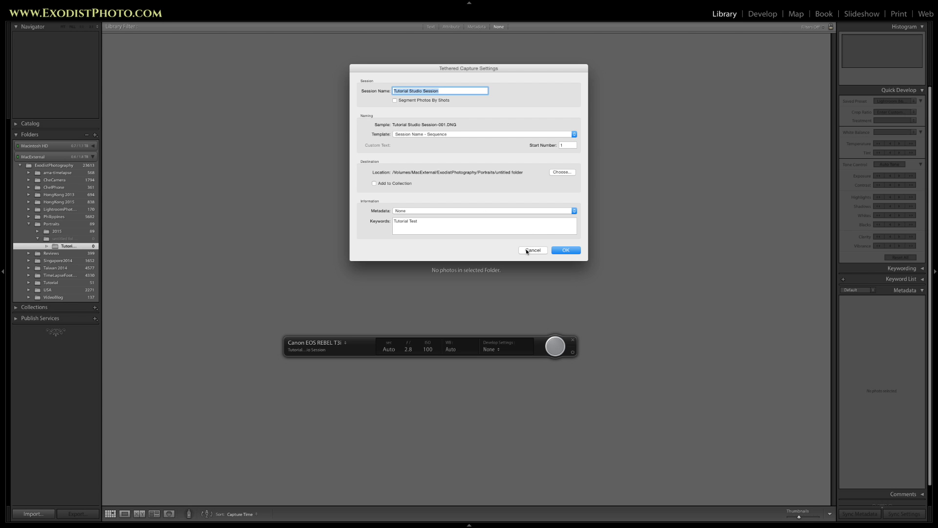
click(574, 251)
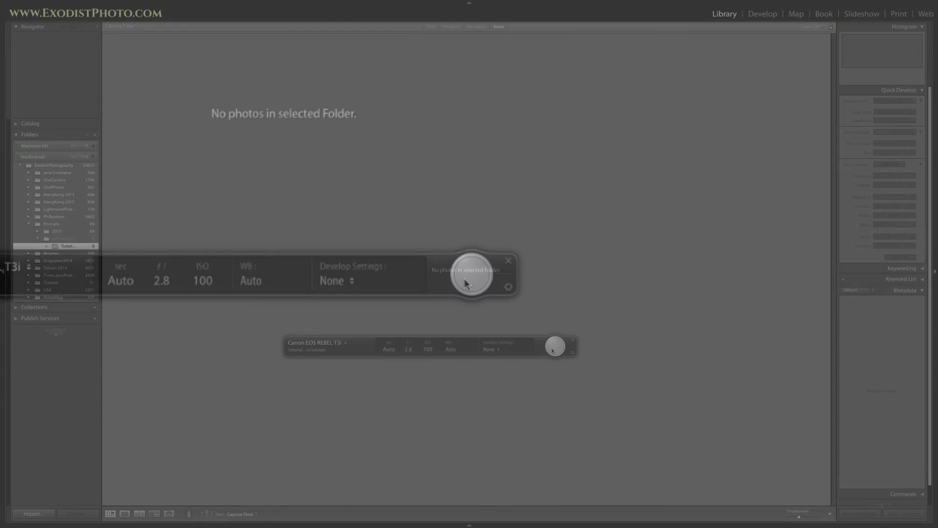
Step: Take tethered shots and preview Tutorial Studio Session-001 and -002 in the grid
click(554, 347)
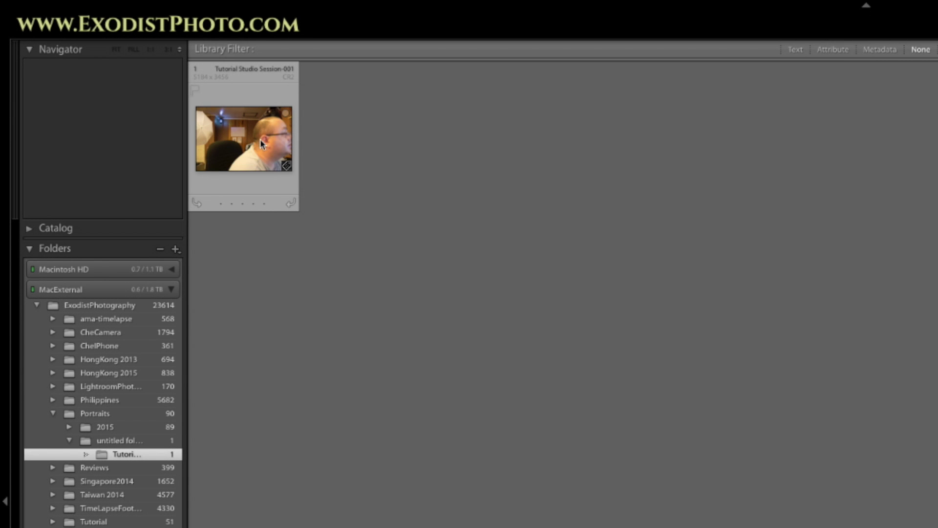
click(260, 143)
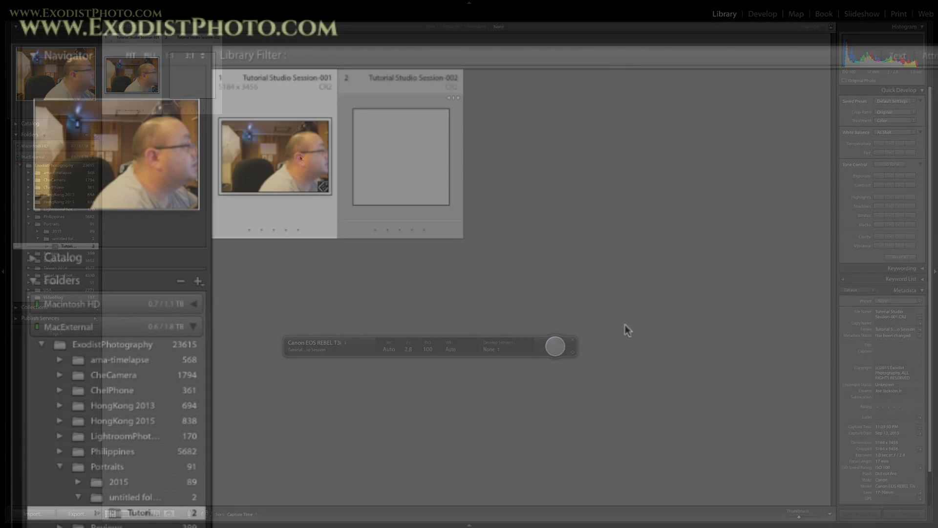
click(415, 156)
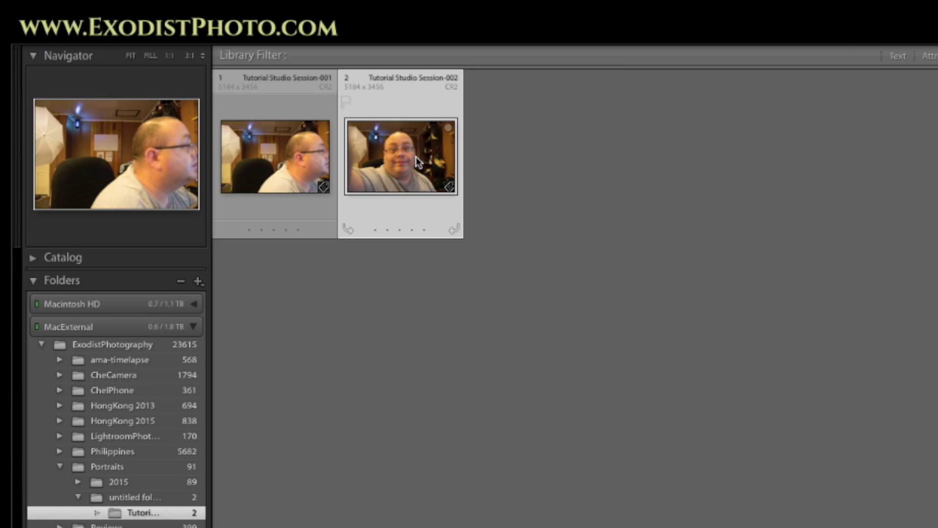